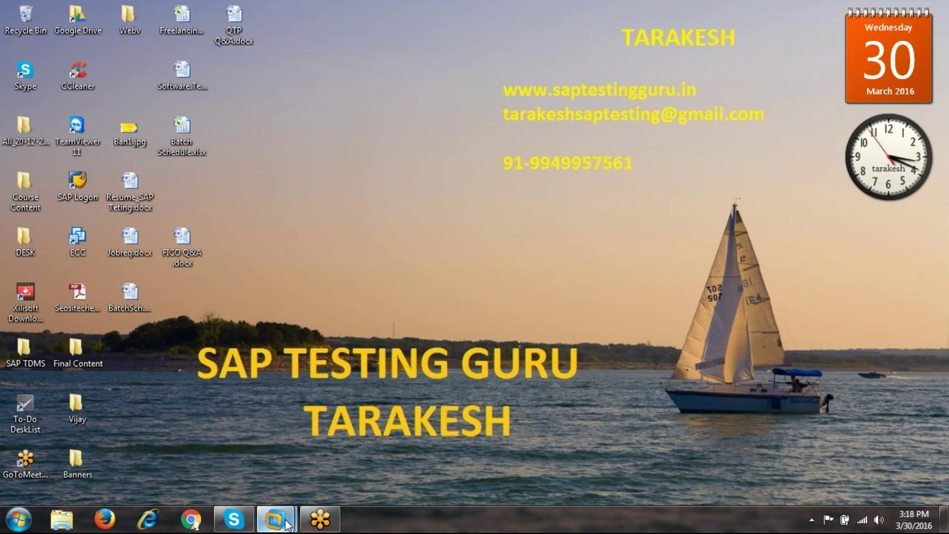
Bring SAP Easy Access forward and run transaction XD01 to start a customer record.
mouse_move(286, 524)
left_click(225, 454)
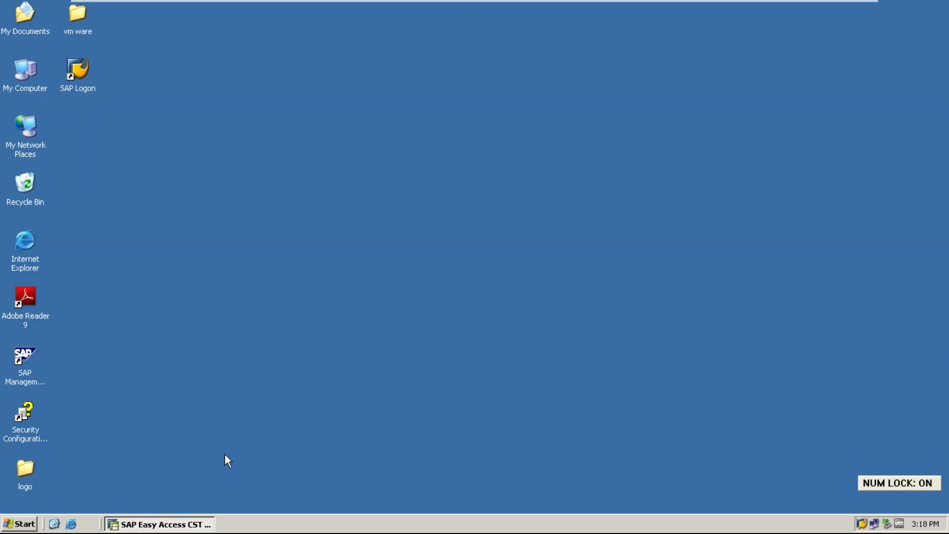
left_click(141, 523)
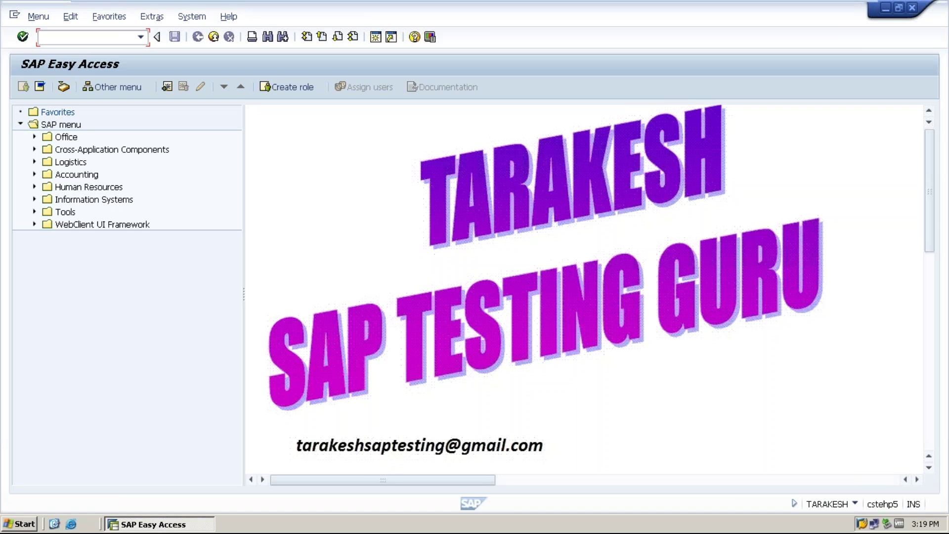
type("XD01")
left_click(23, 37)
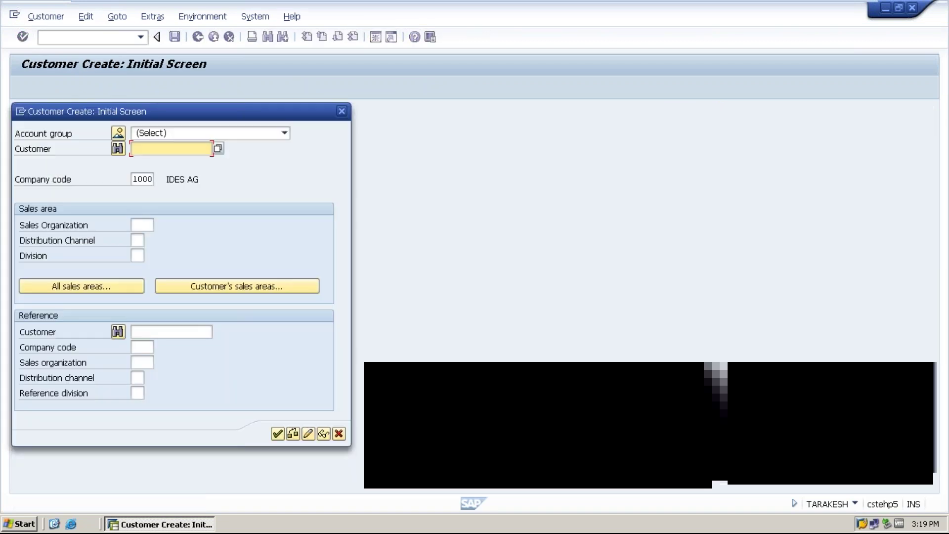
Choose account group 0001 Sold-to party and select company code 1000.
left_click(284, 134)
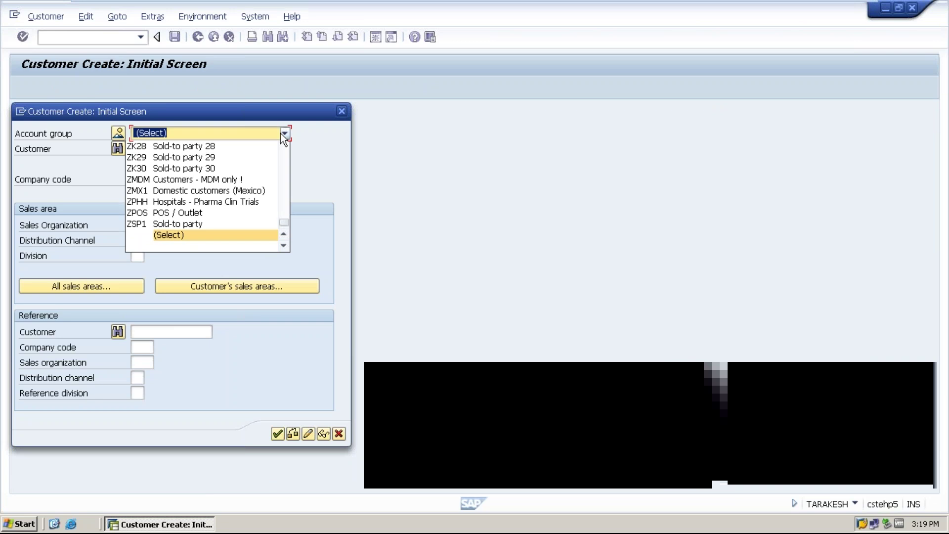
key("Home")
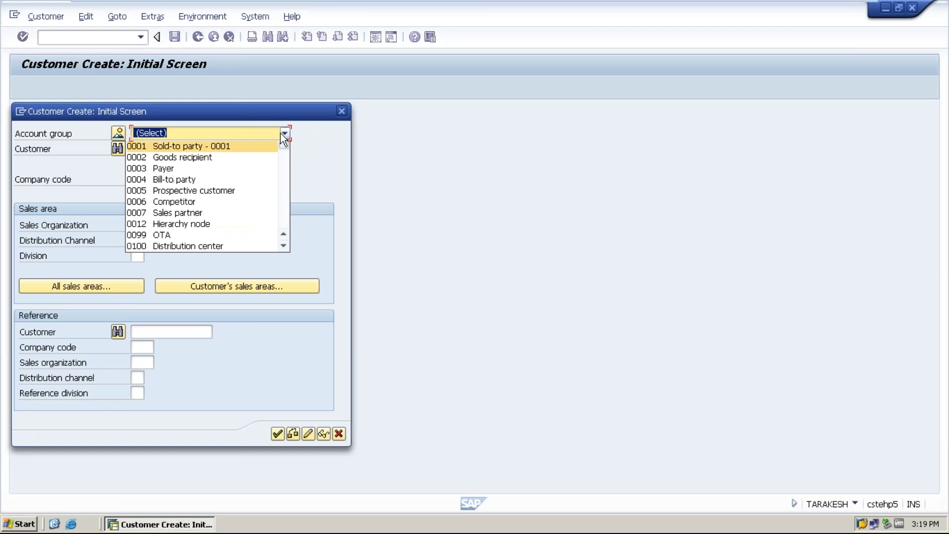
left_click(159, 145)
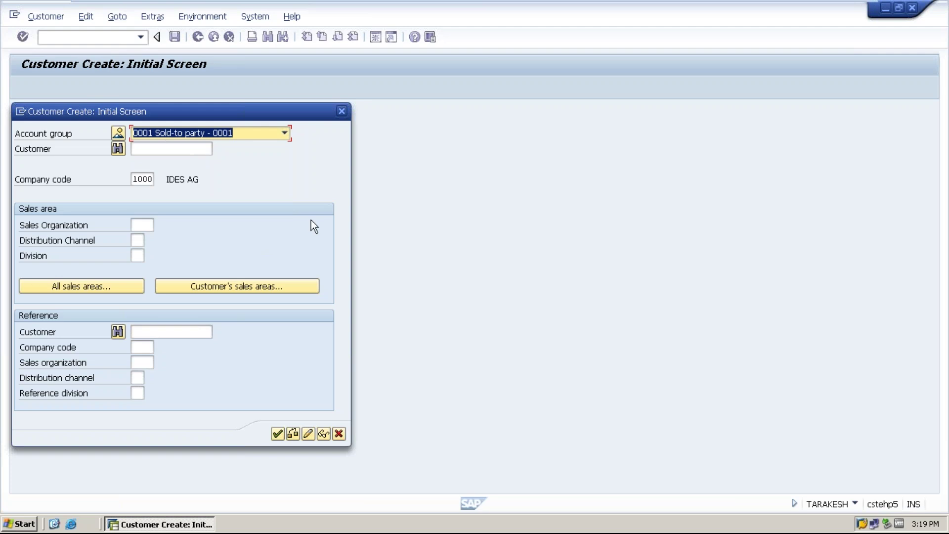
double_click(144, 179)
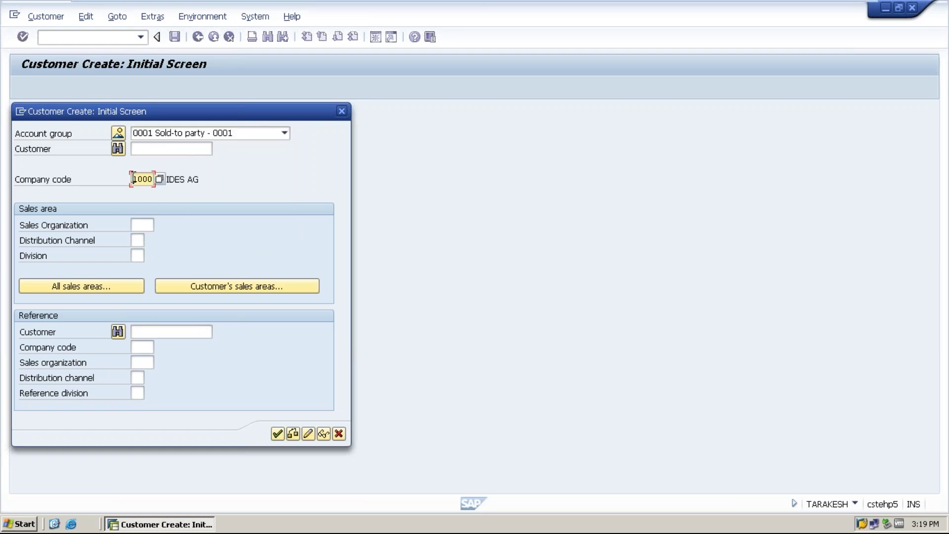
Enter sales organization 1000, distribution channel 12 and division 00, then continue.
left_click(140, 224)
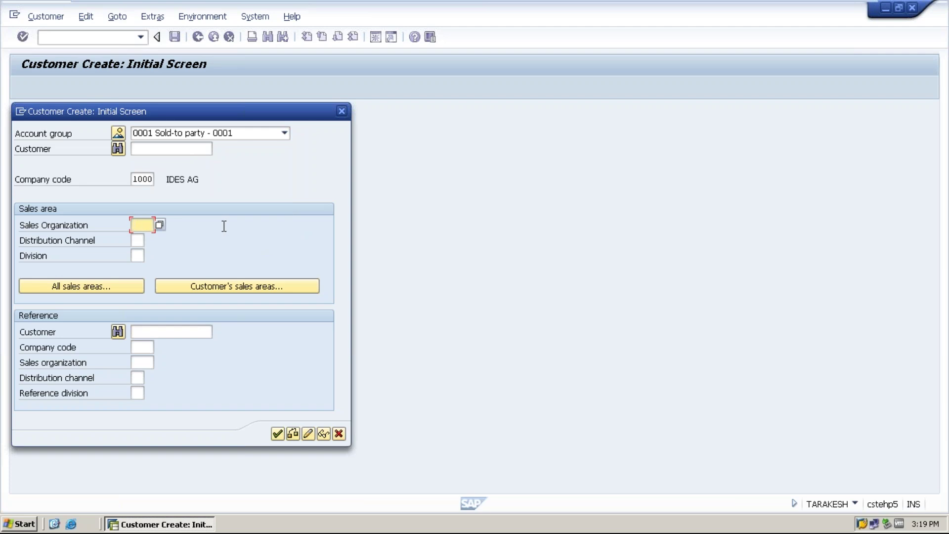
type("1000")
key("Tab")
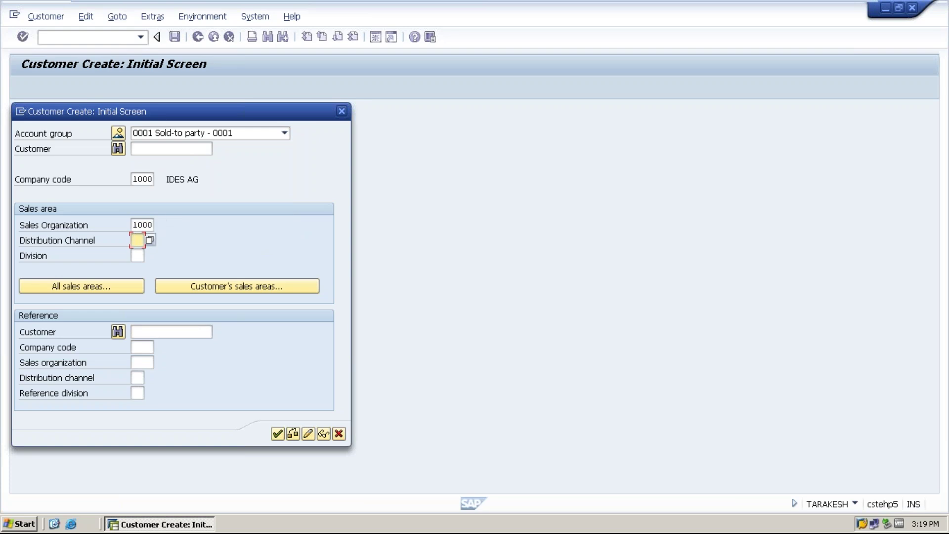
type("12")
key("Tab")
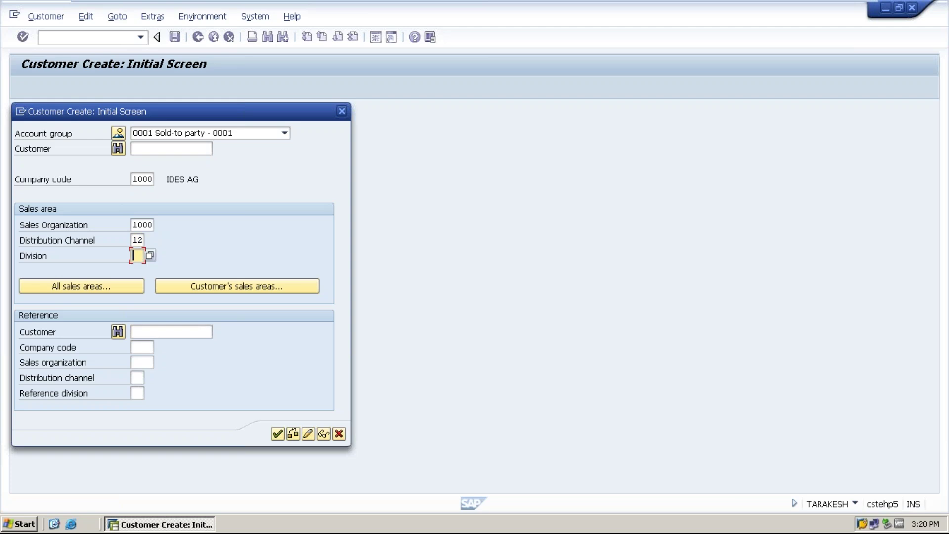
type("00")
left_click(277, 434)
left_click(276, 434)
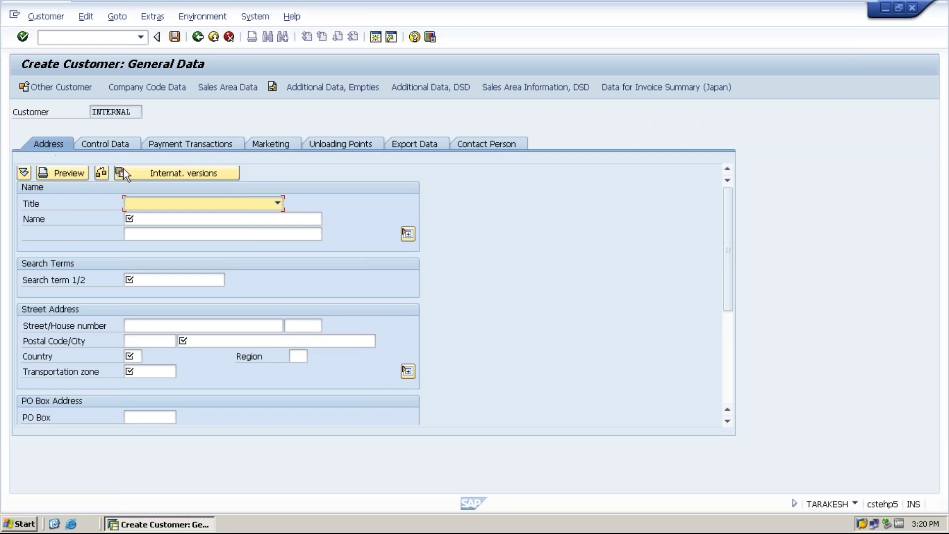
Open the title choices on the customer's address form.
left_click(276, 203)
Set title Mr. and fill the customer's name and search term from remembered entries.
left_click(153, 241)
left_click(162, 219)
type("T")
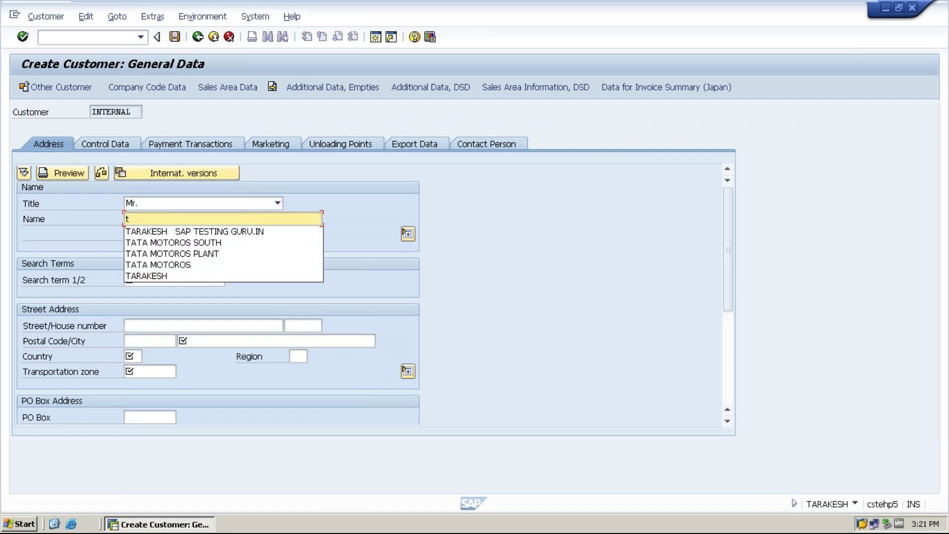
left_click(164, 236)
key("Tab")
key("Tab")
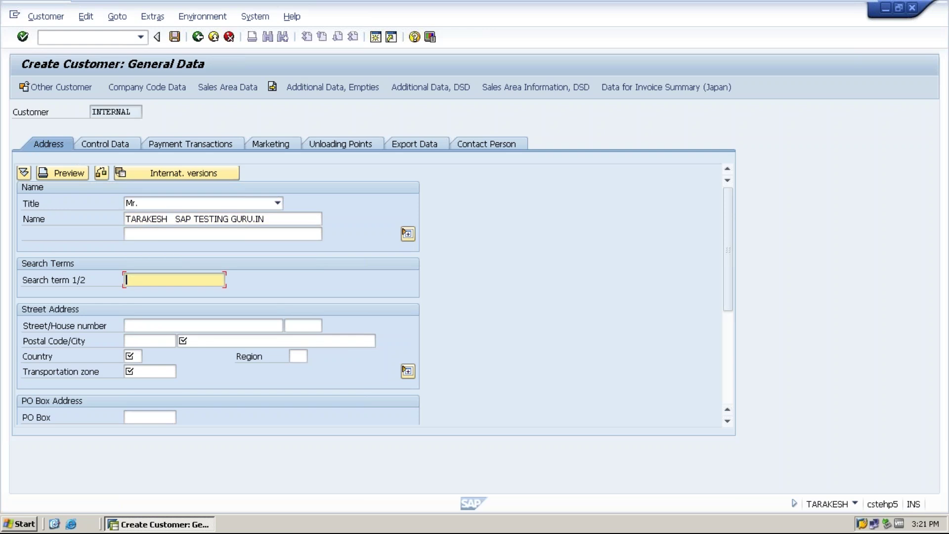
type("T")
key("Down")
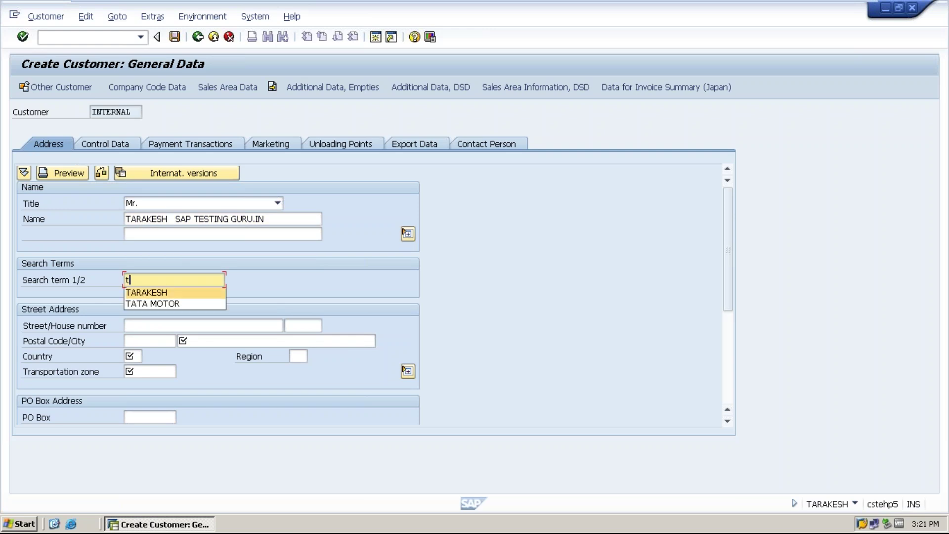
key("Return")
Enter city Hyderabad and country IN, and bring up the transportation zone choices.
left_click(196, 341)
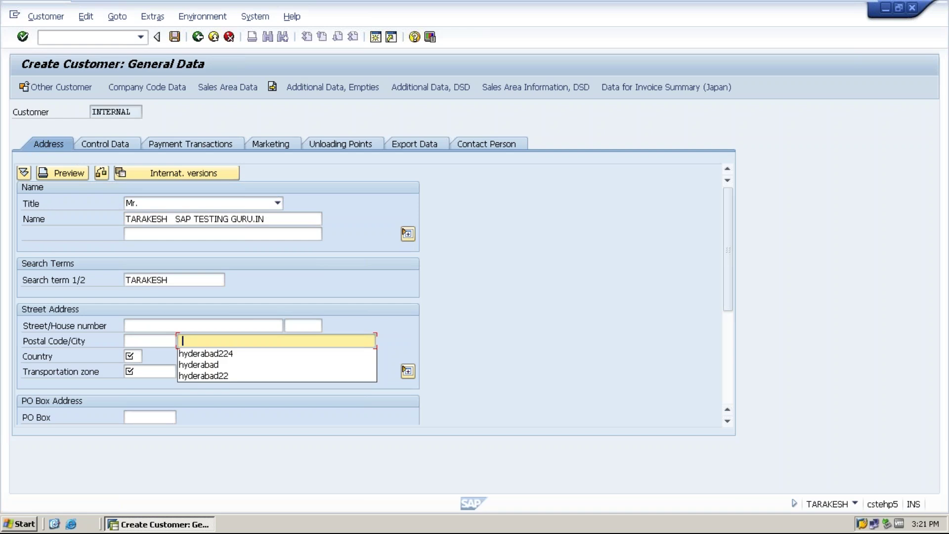
type("Hyd")
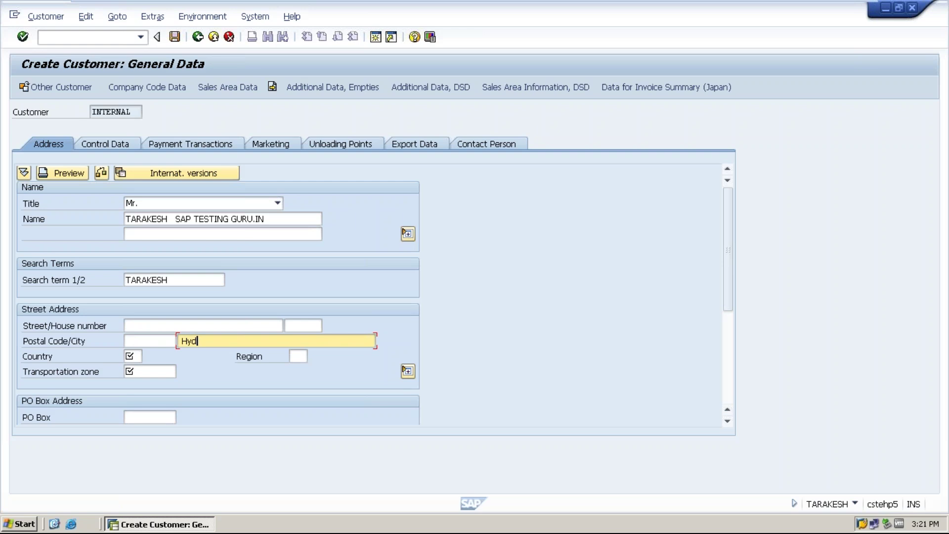
type("erabad")
left_click(131, 352)
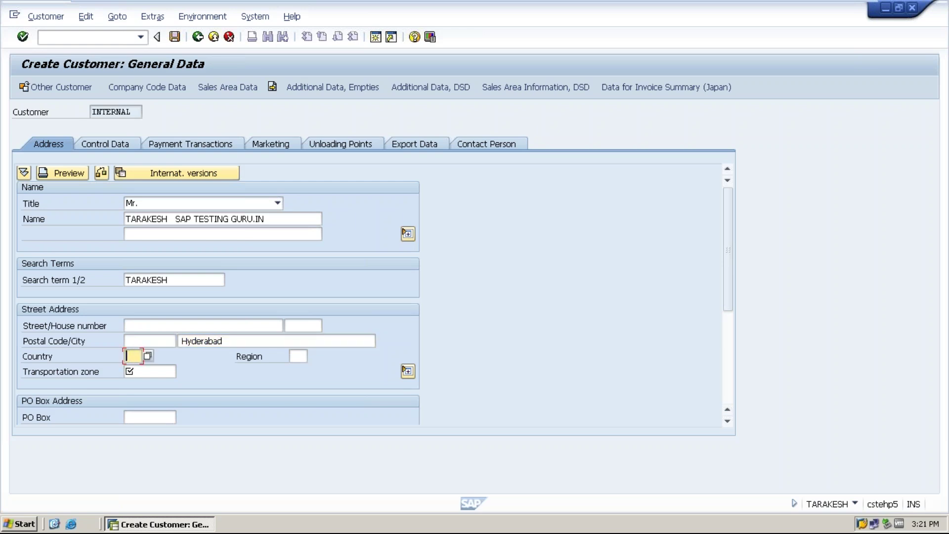
type("in")
left_click(174, 368)
left_click(181, 370)
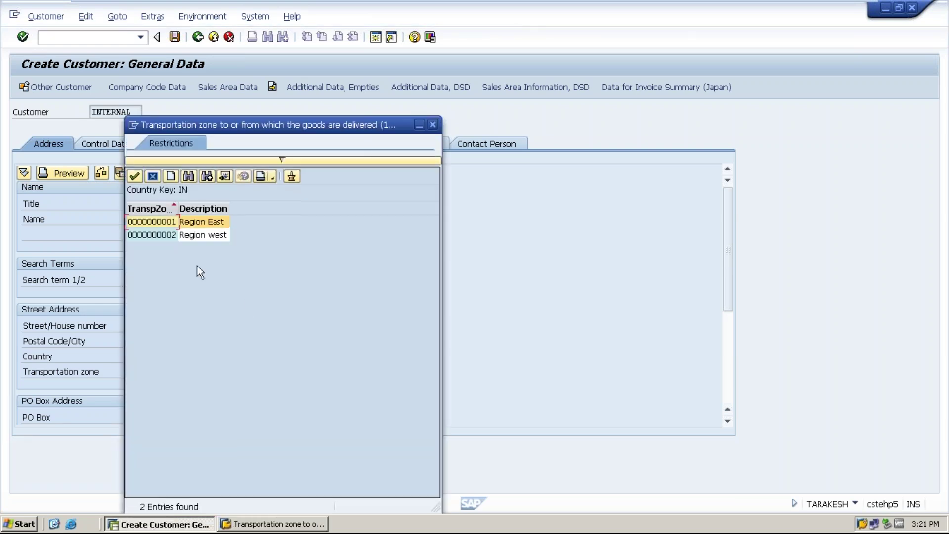
double_click(168, 236)
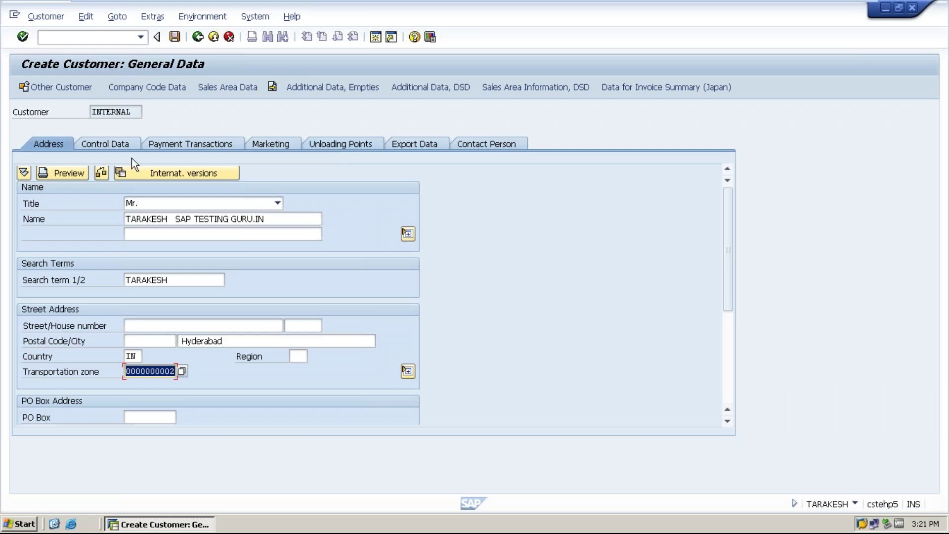
In company code data, set reconciliation account 140000 Trade Receivables - domestic.
left_click(141, 89)
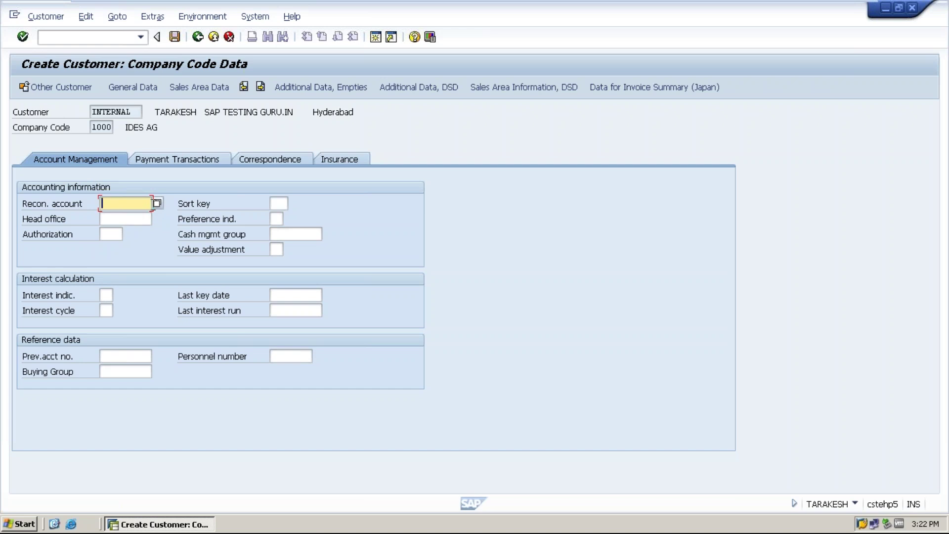
left_click(156, 112)
left_click_drag(157, 112, 294, 112)
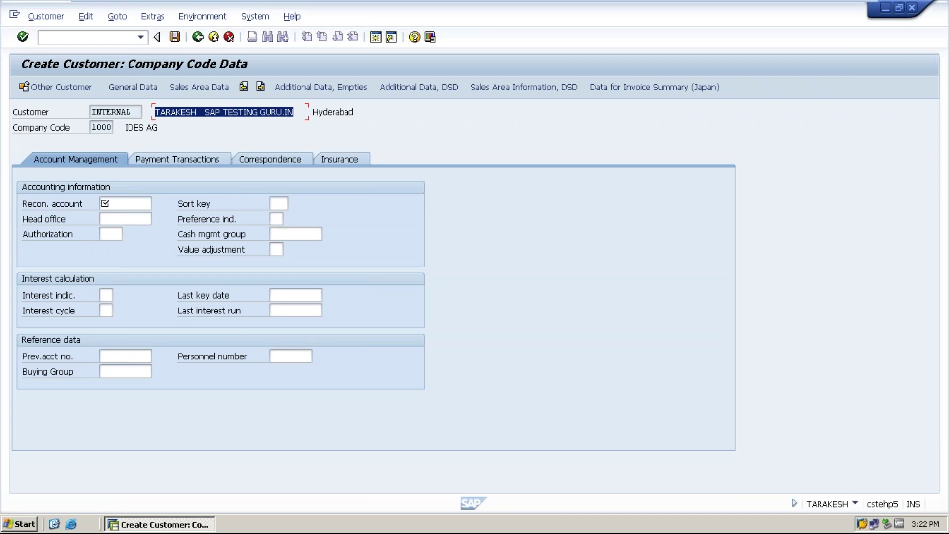
left_click(122, 204)
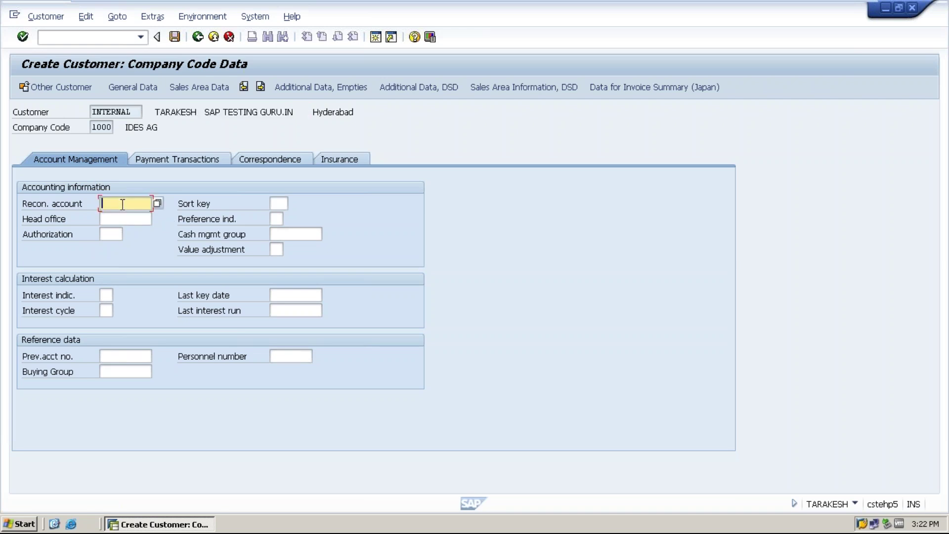
left_click(157, 204)
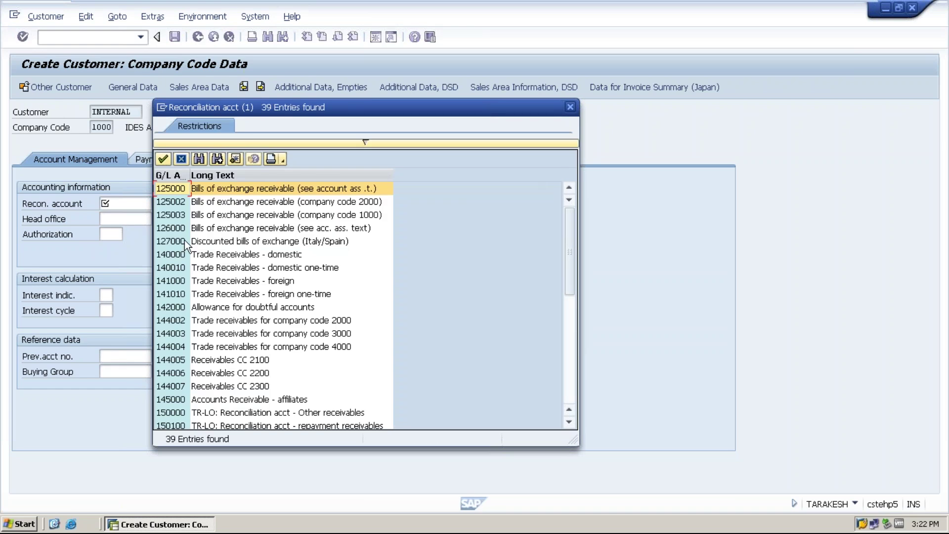
left_click(200, 254)
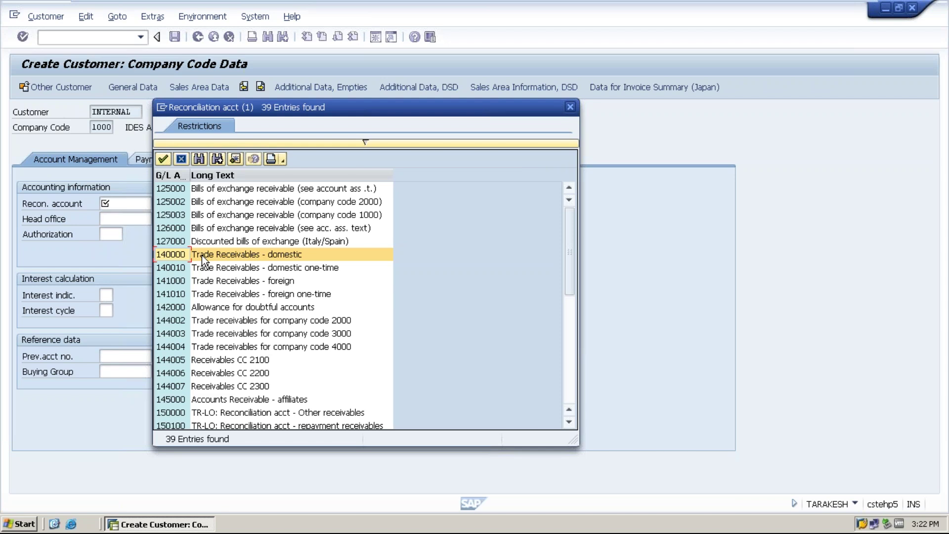
double_click(202, 255)
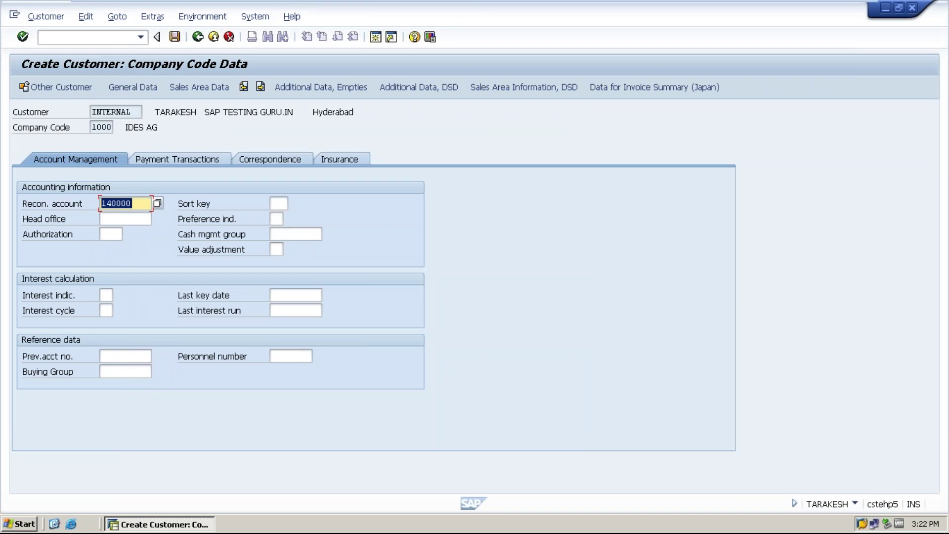
Set terms of payment 0002 in the payment transactions data, then show correspondence data.
left_click(173, 160)
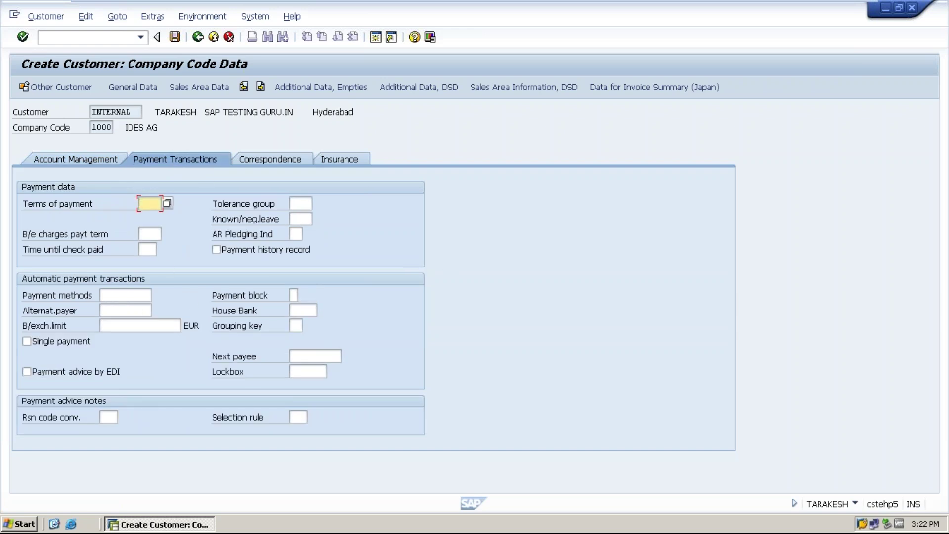
left_click(167, 204)
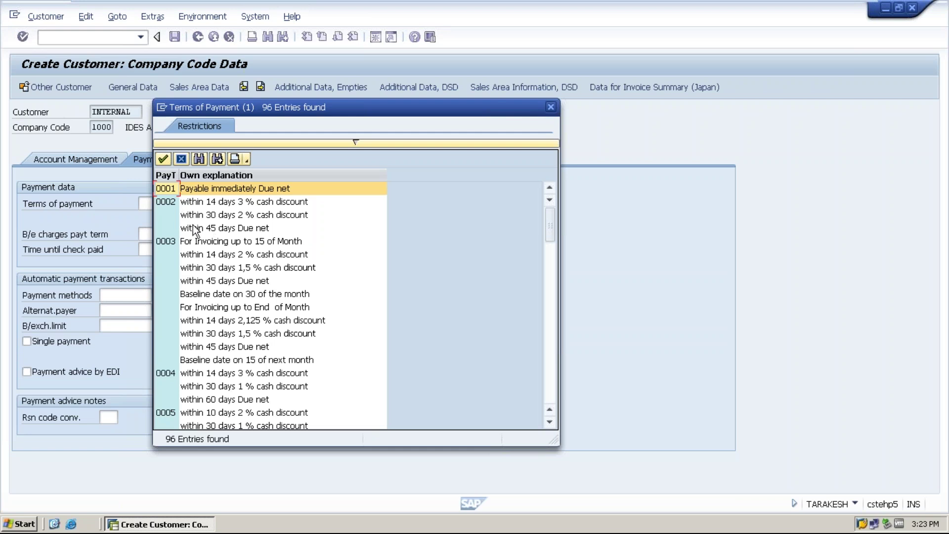
double_click(167, 204)
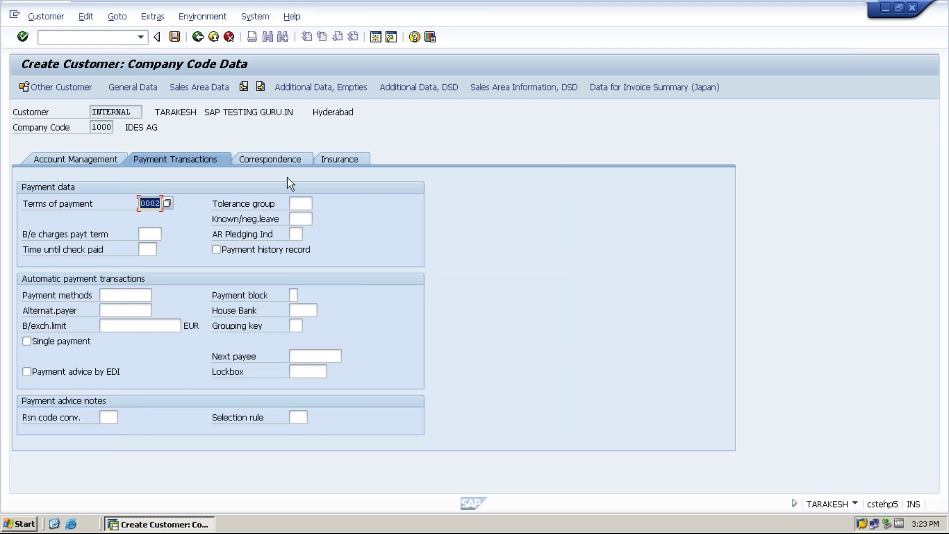
left_click(278, 164)
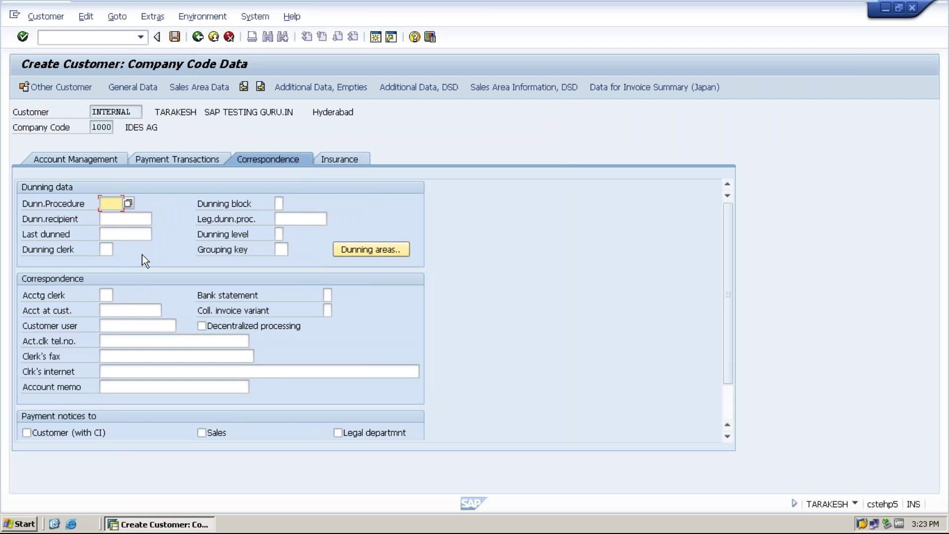
Pick dunning procedure 0001 from the dunning procedure value list.
left_click(128, 203)
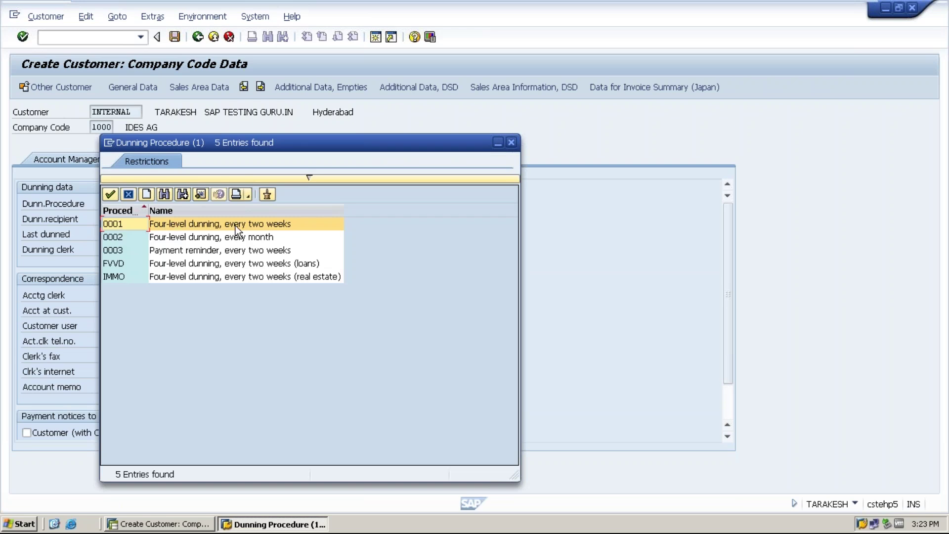
double_click(131, 223)
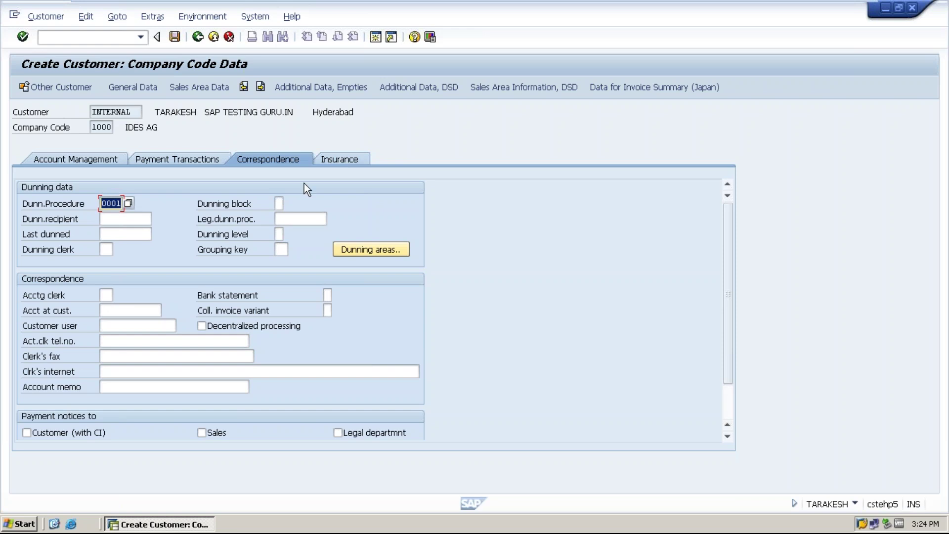
Enter the customer's export credit insurance policy number in the insurance data.
left_click(352, 161)
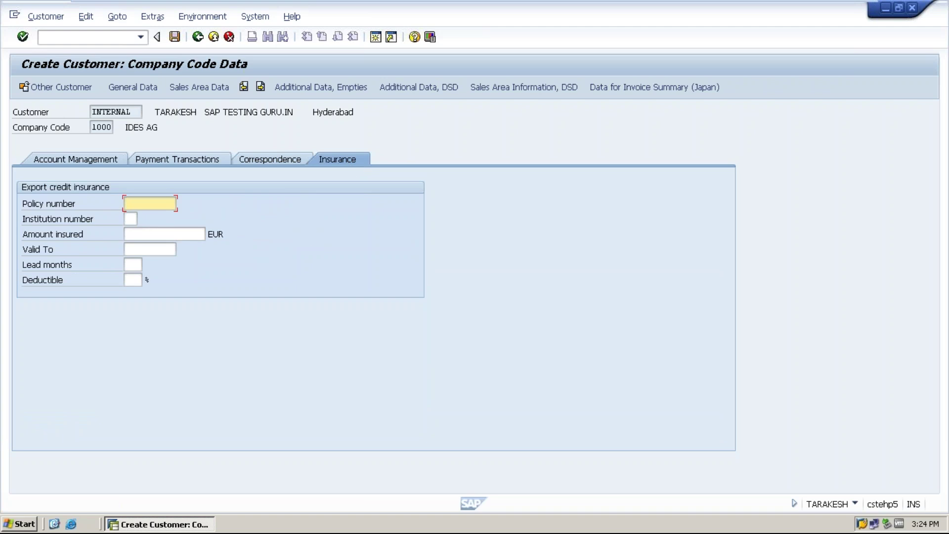
type("4444")
left_click_drag(163, 203, 127, 204)
In sales area data, replace currency EUR with inr and keep pricing procedure 1.
left_click(199, 89)
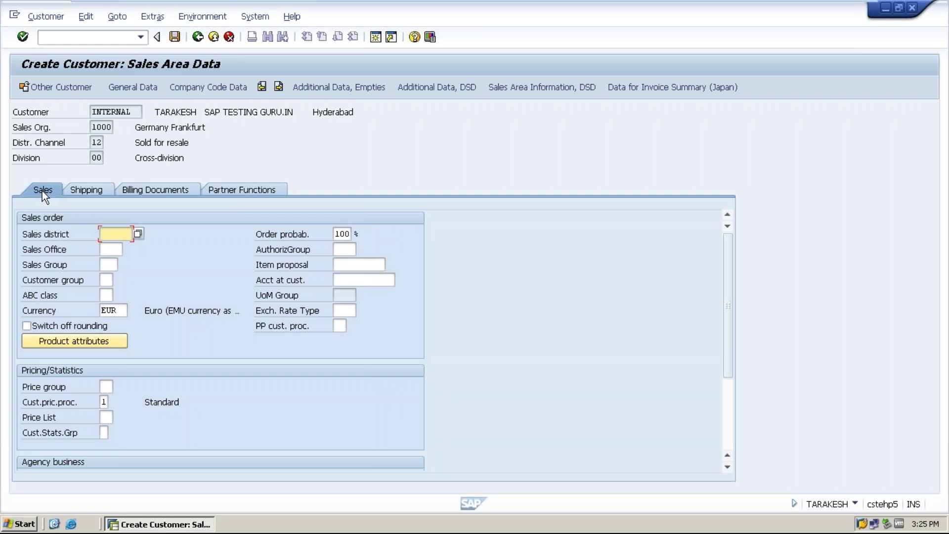
double_click(123, 311)
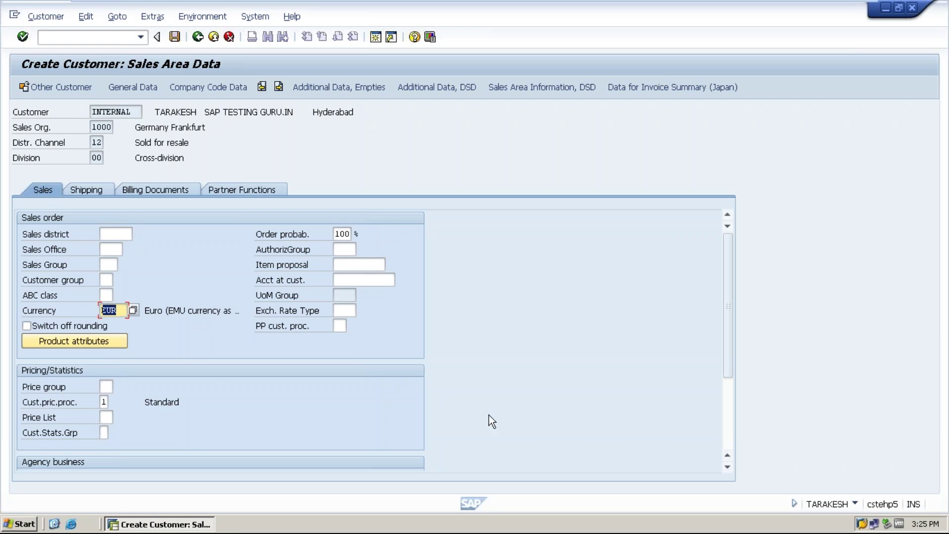
type("inr")
double_click(104, 401)
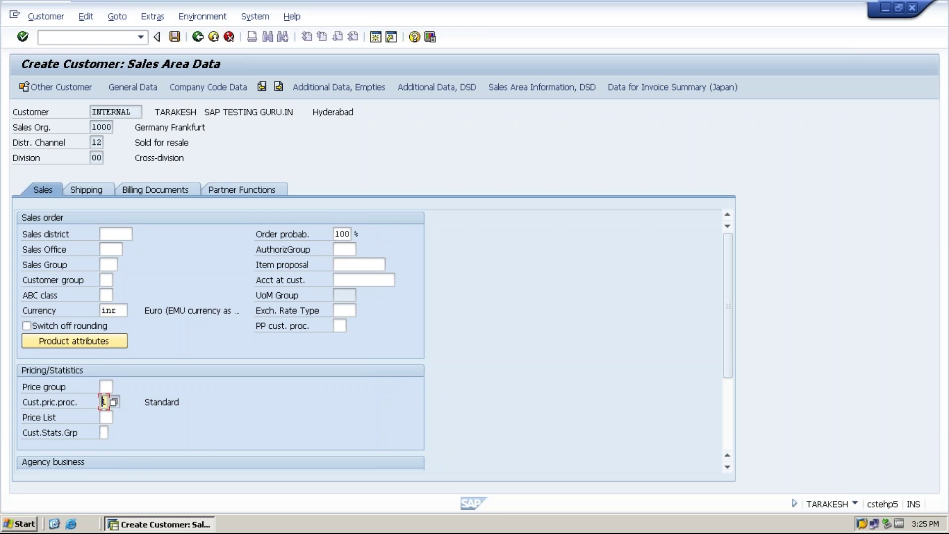
double_click(104, 402)
left_click(104, 401)
Set the shipping conditions to 02 Standard in the customer's shipping data.
left_click(79, 189)
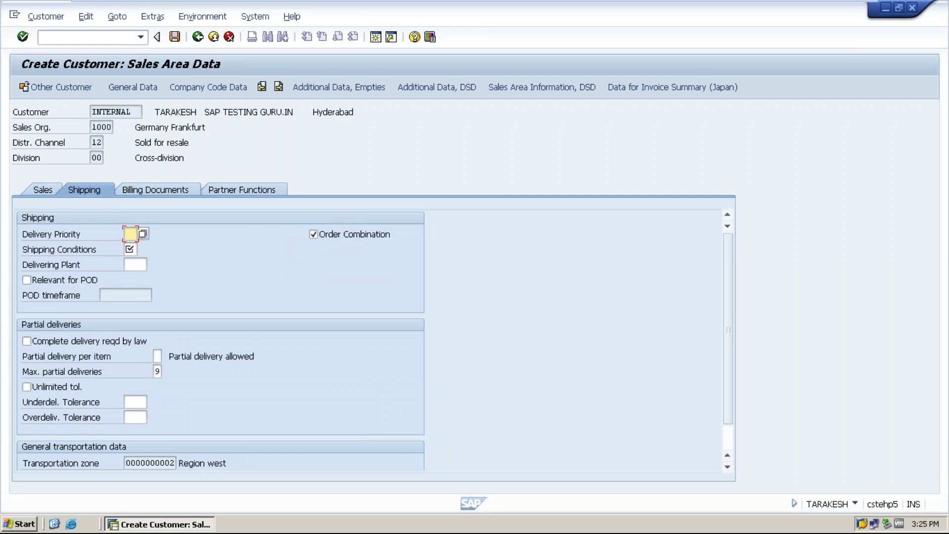
key("Tab")
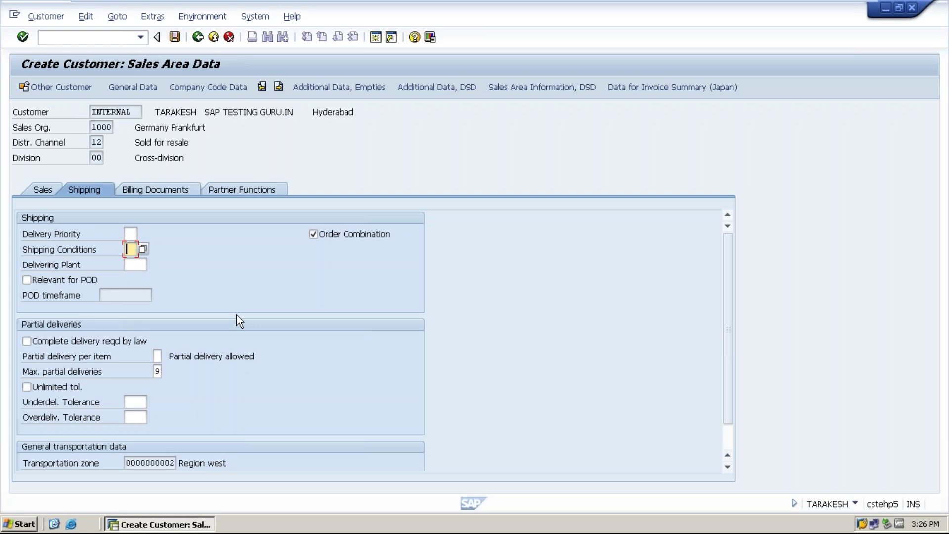
left_click(143, 250)
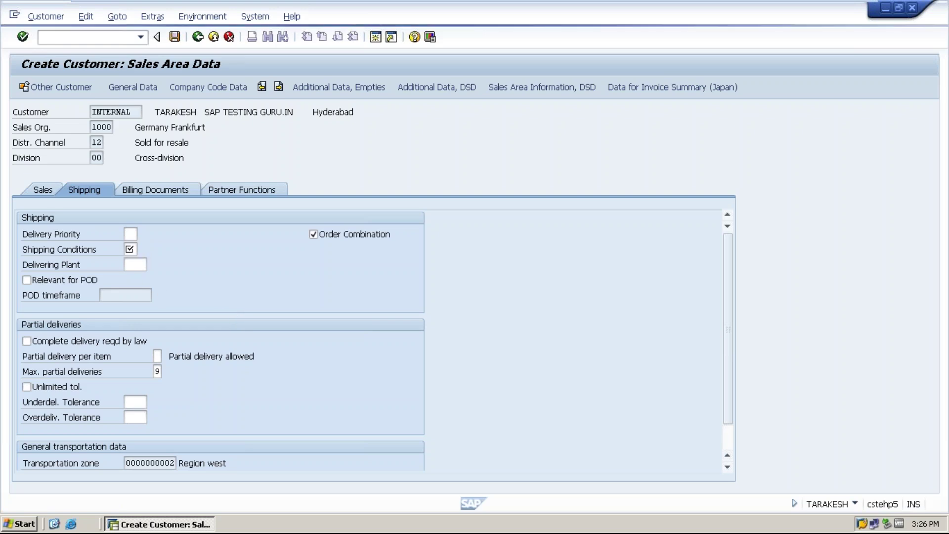
left_click(134, 250)
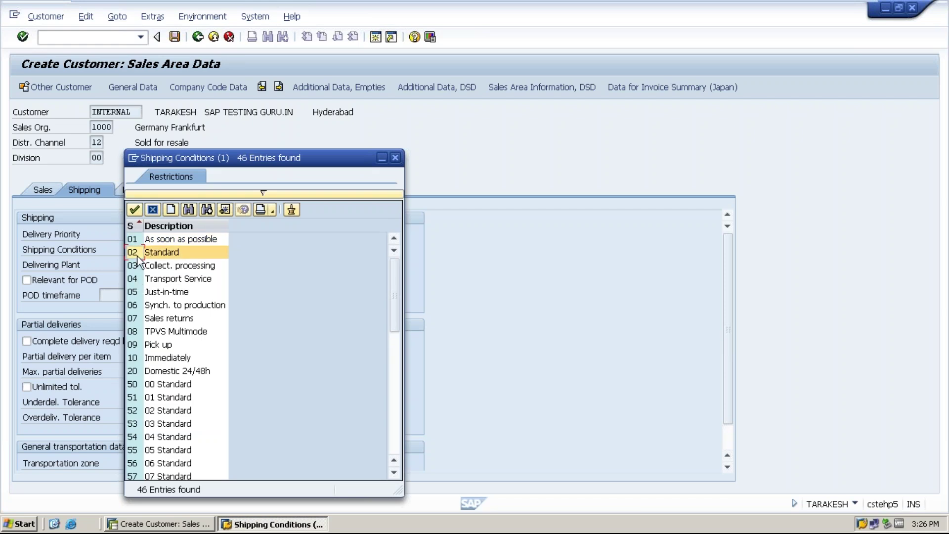
left_click(151, 361)
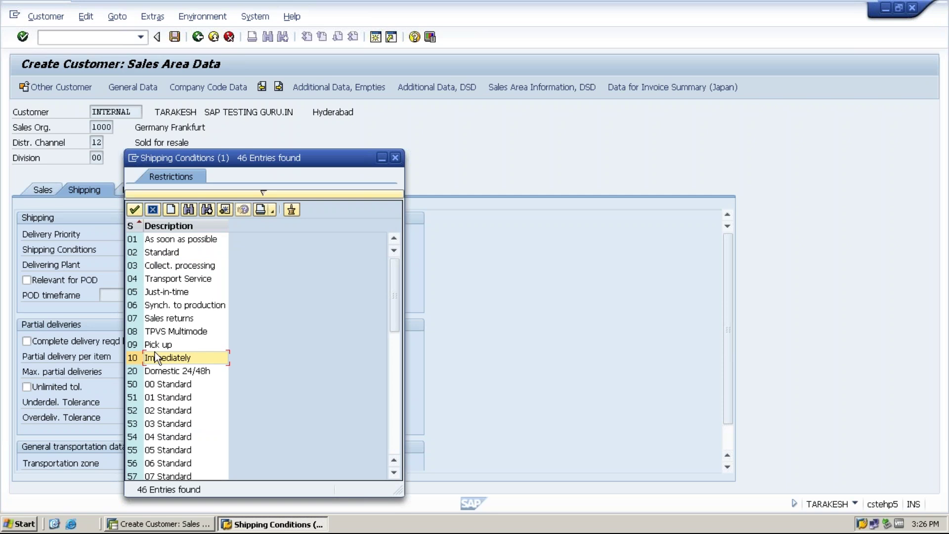
double_click(147, 253)
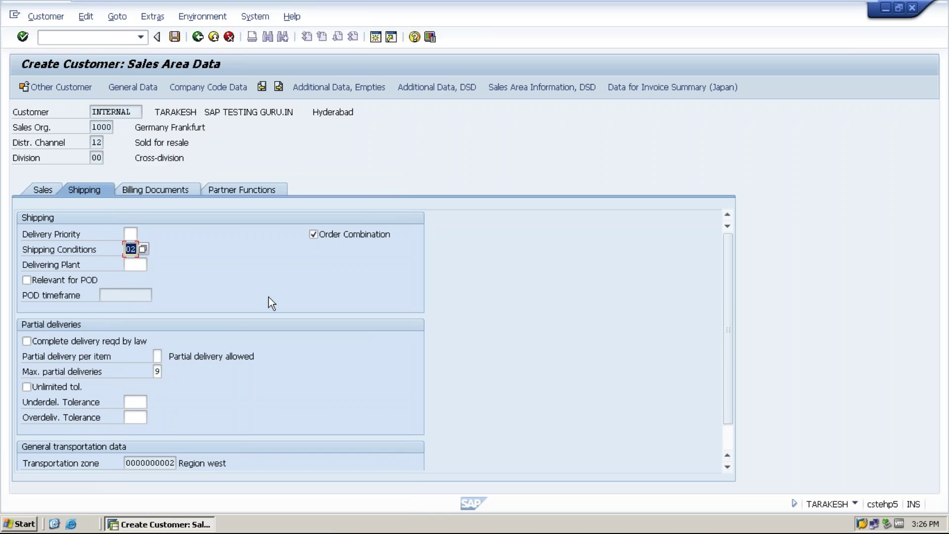
Tick the Rebate checkbox in the customer's billing document data.
left_click(163, 197)
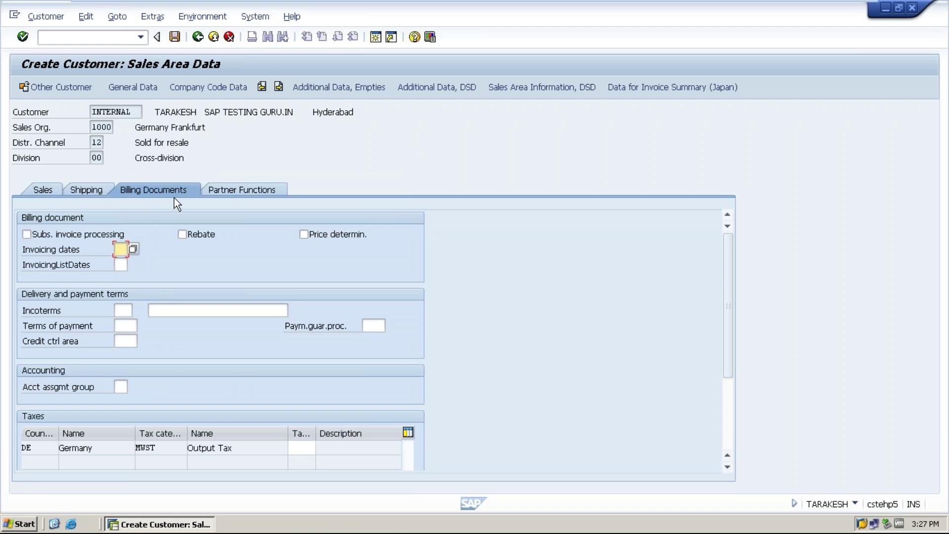
left_click(182, 235)
left_click(114, 310)
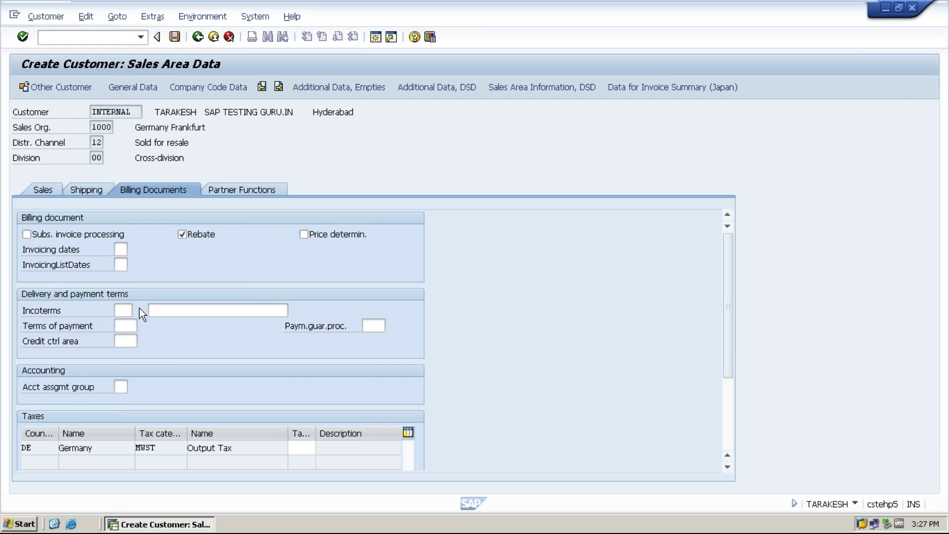
left_click(138, 310)
Set Incoterms to CPT Freight-free with HYD PLANT as the named place.
left_click(125, 311)
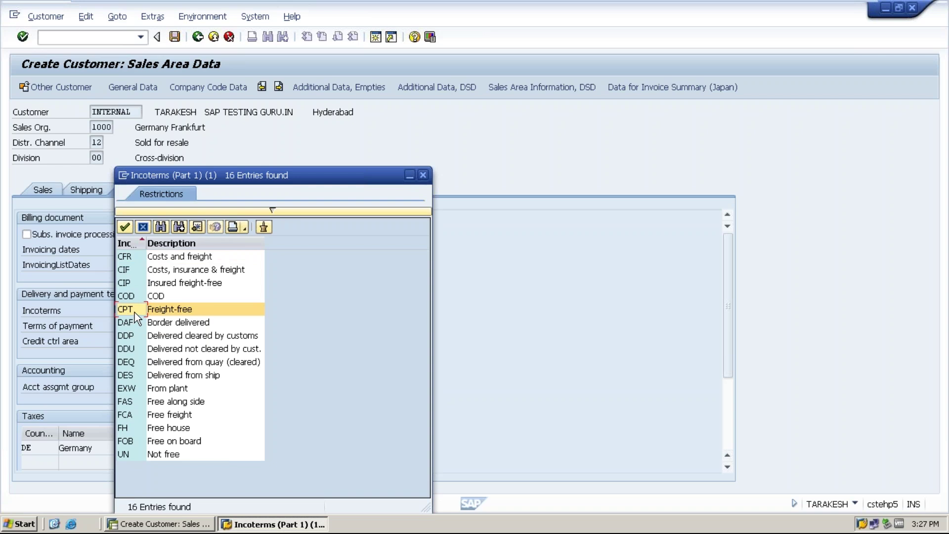
double_click(134, 312)
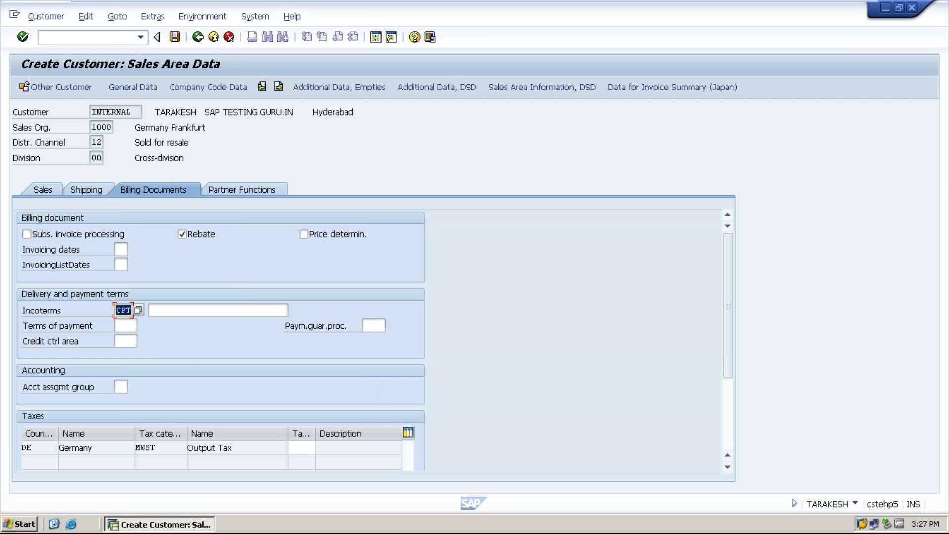
left_click(175, 311)
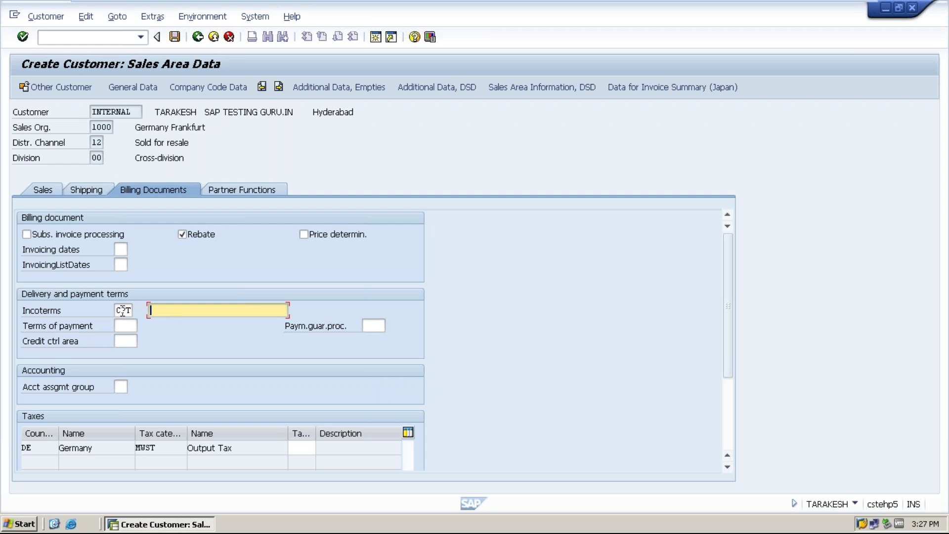
left_click(123, 311)
double_click(123, 311)
left_click(170, 311)
type("h")
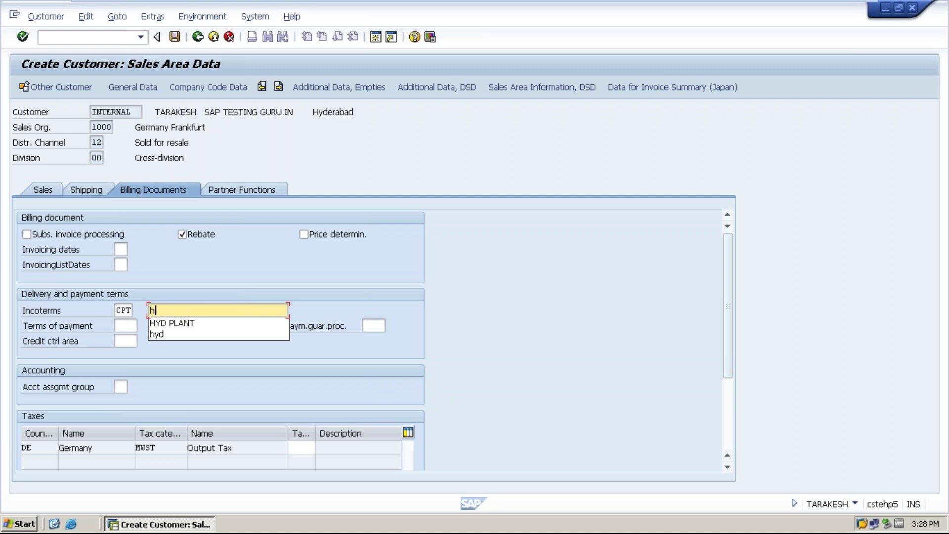
key("Down")
key("Return")
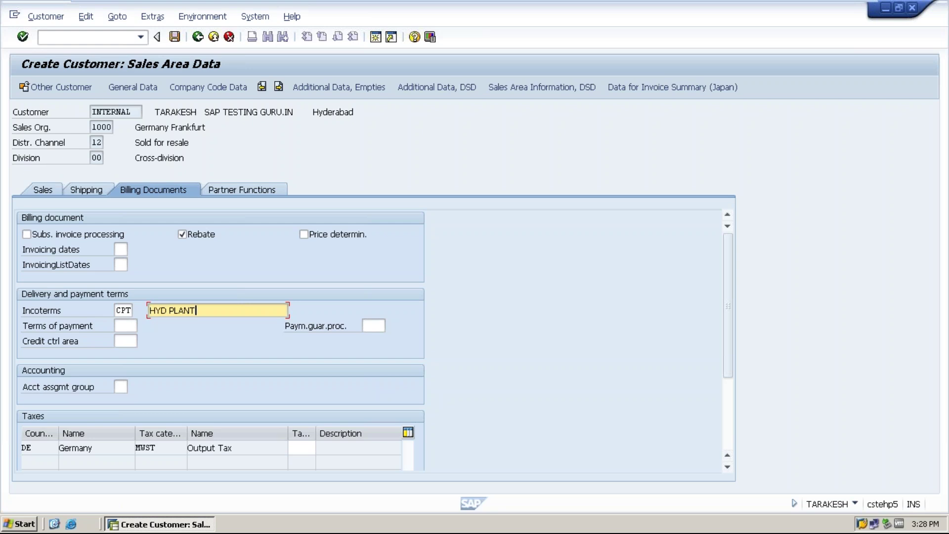
left_click_drag(198, 310, 149, 314)
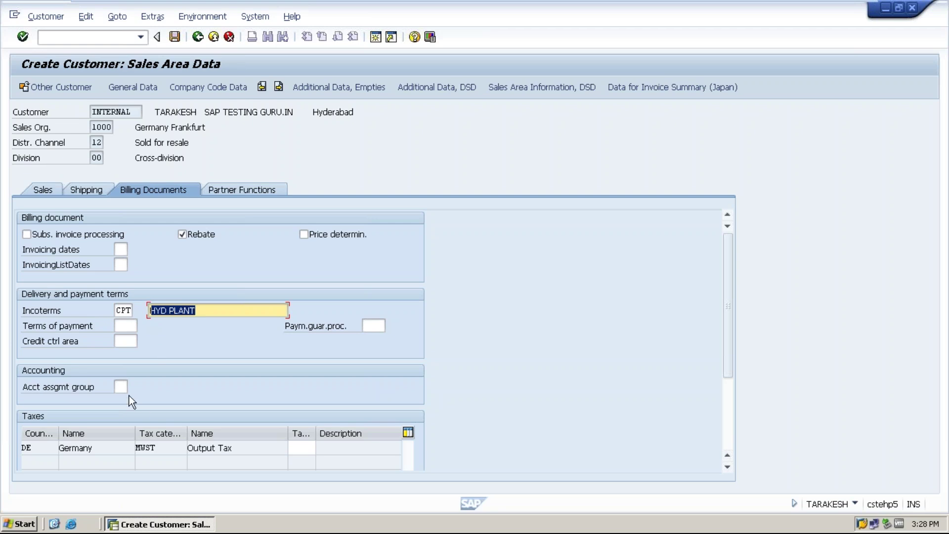
Choose 01 Domestic revenues as the account assignment group.
left_click(118, 386)
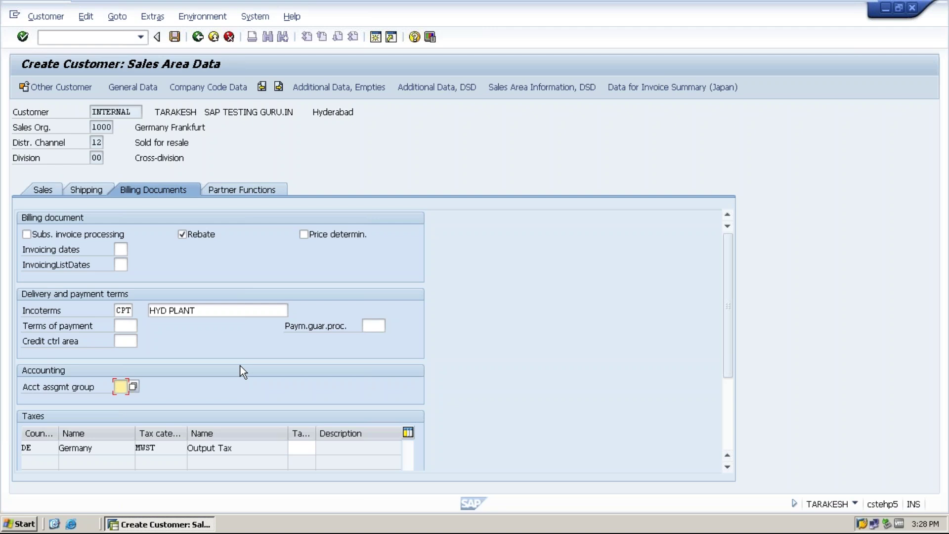
left_click(133, 387)
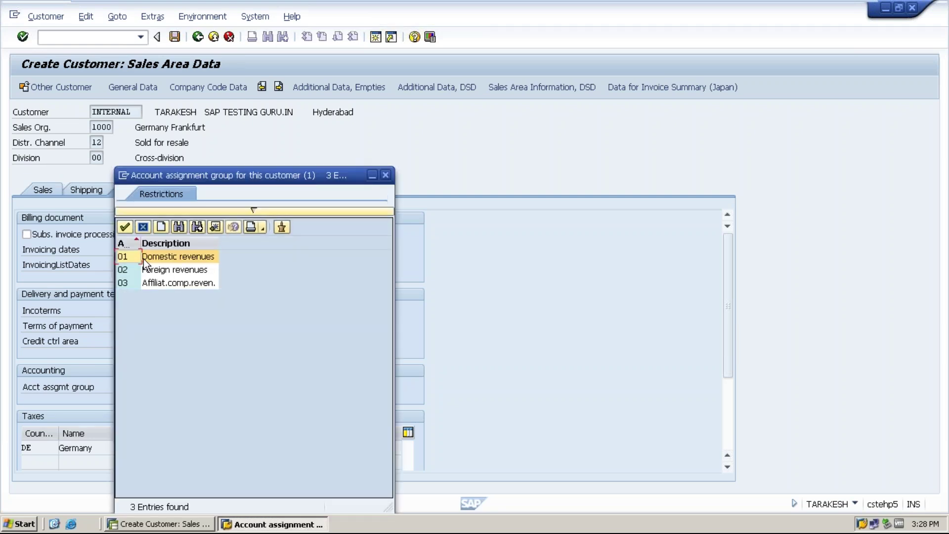
double_click(144, 259)
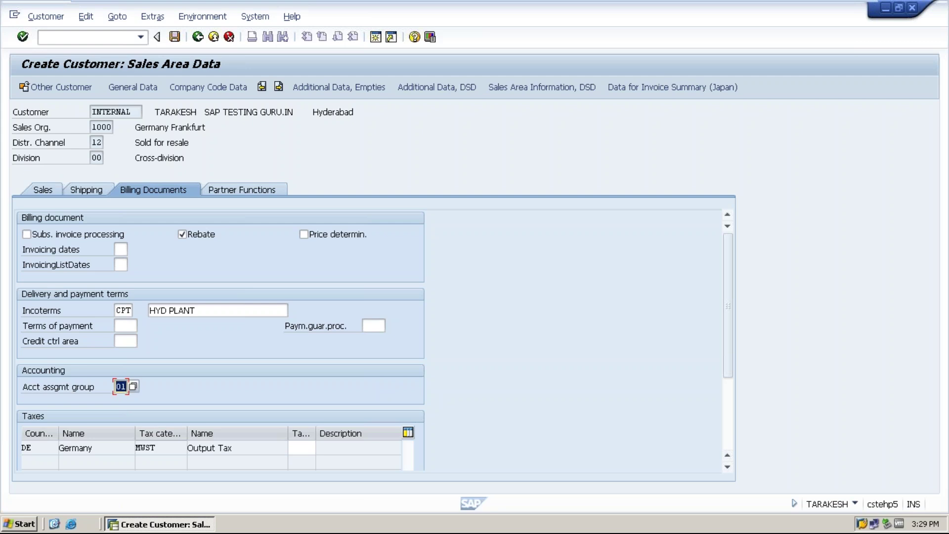
left_click(123, 389)
Set the DE MWST row's tax classification to 1 Liable for Tax.
left_click(296, 448)
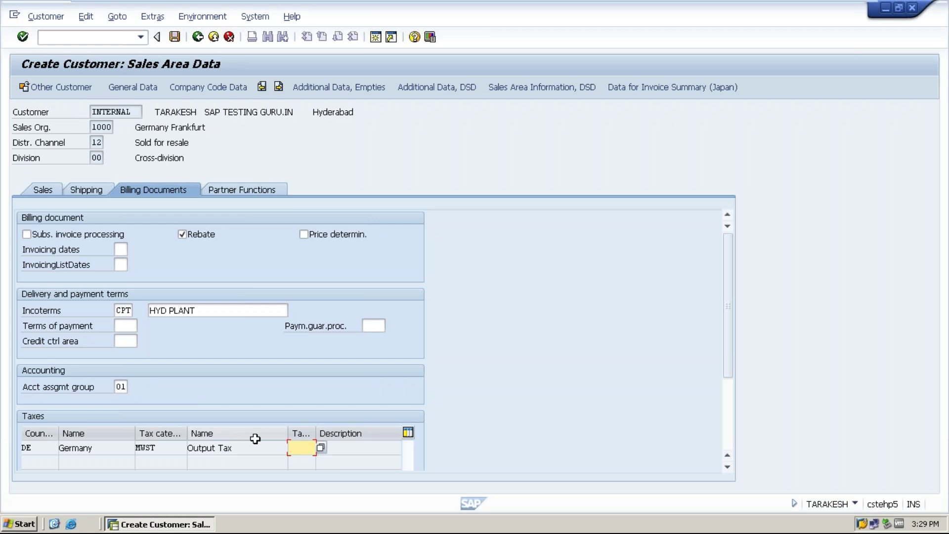
left_click(320, 448)
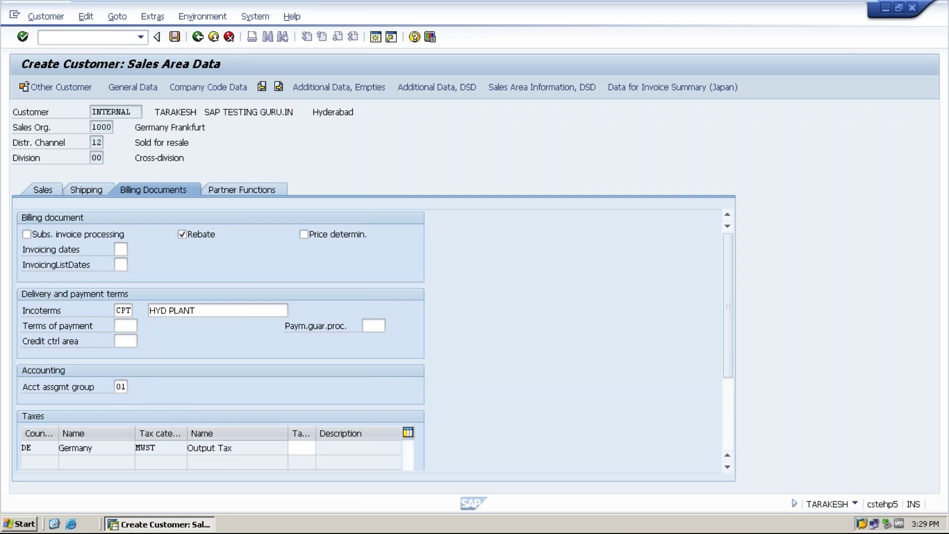
left_click(88, 236)
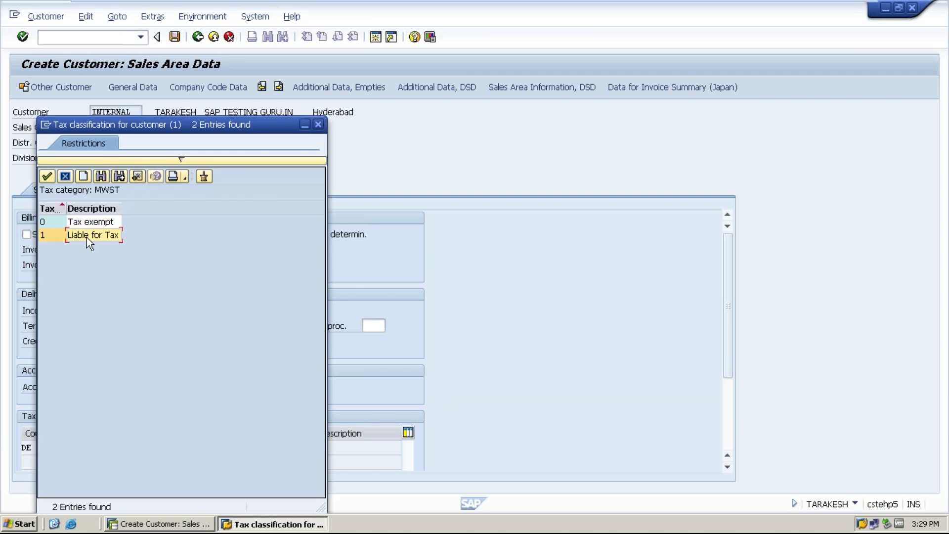
double_click(87, 236)
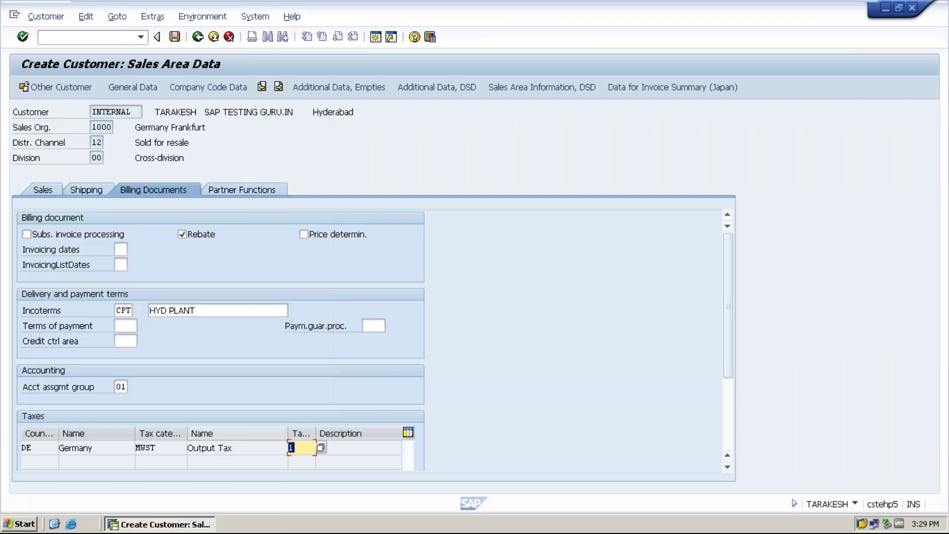
left_click(305, 447)
key("Num_Lock")
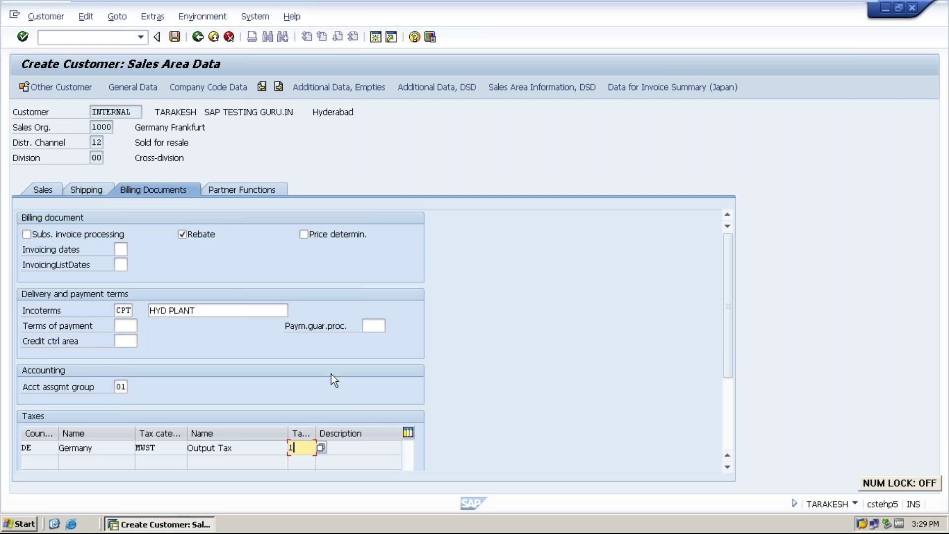
Review the SP, BP, PY and SH partner functions, then save the new customer.
left_click(240, 190)
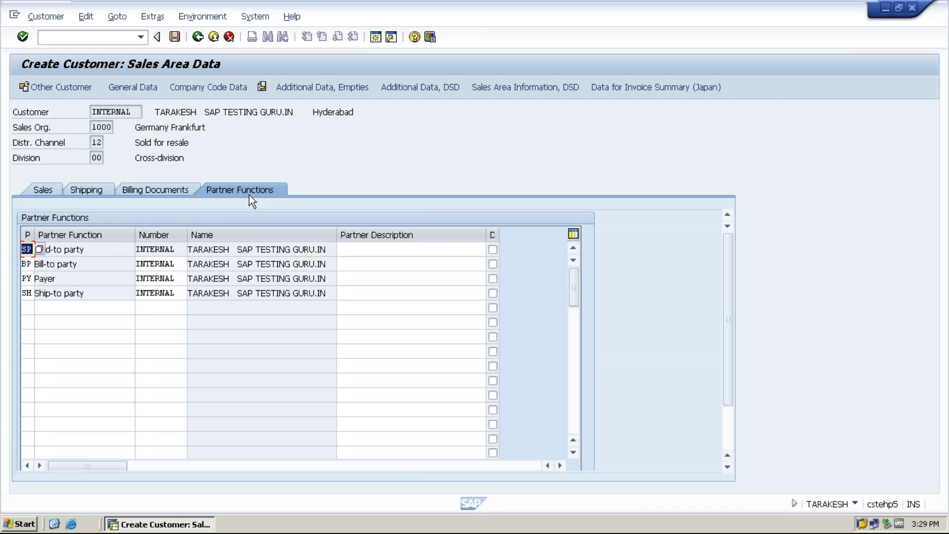
left_click(86, 255)
left_click(174, 37)
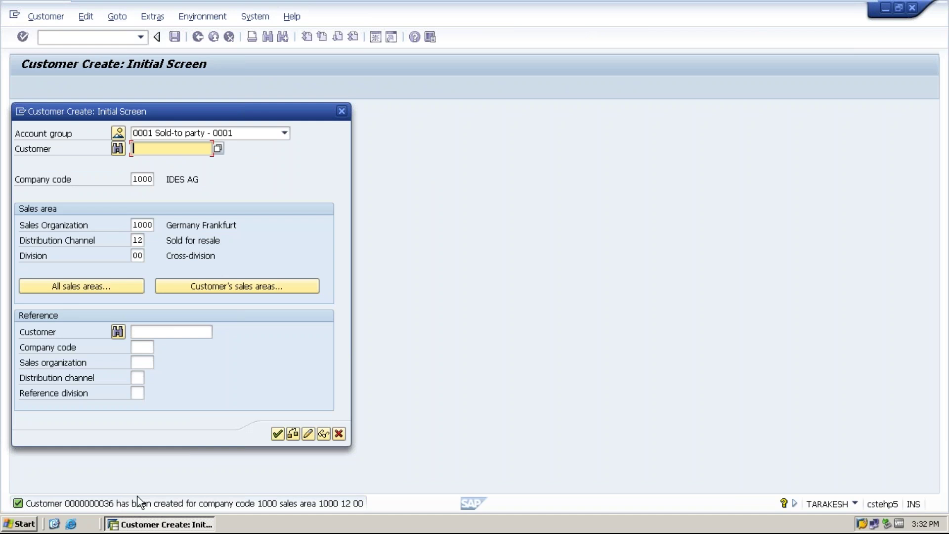
Cancel out of the customer creation screen and minimize the VMware window.
left_click(339, 434)
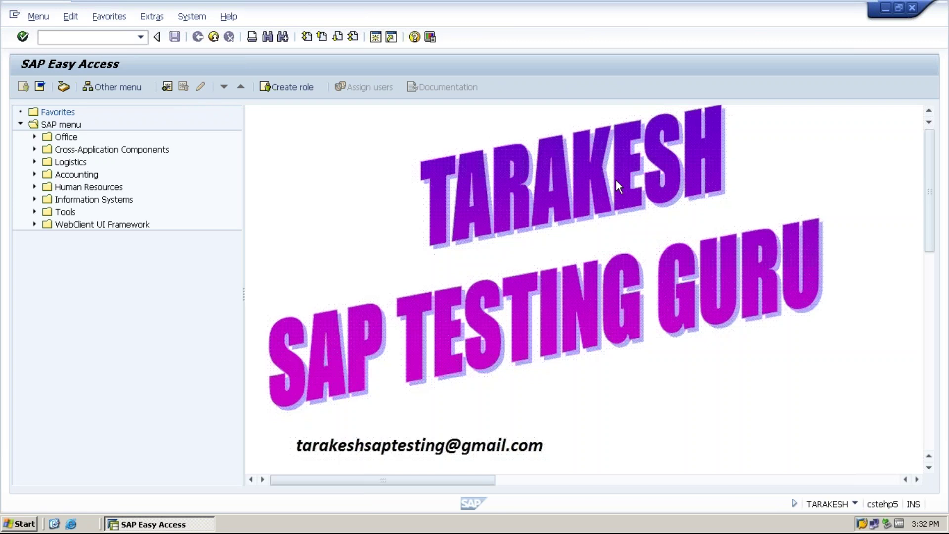
mouse_move(822, 7)
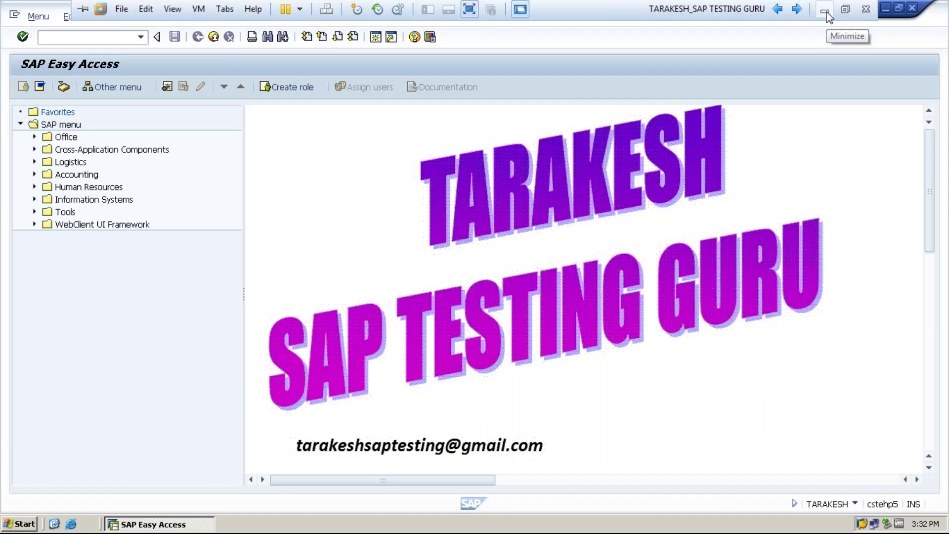
left_click(827, 13)
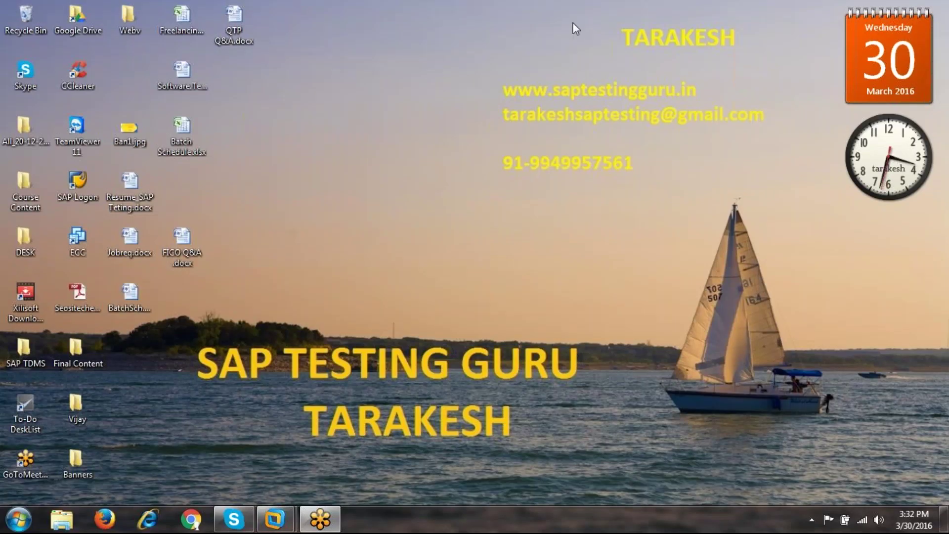